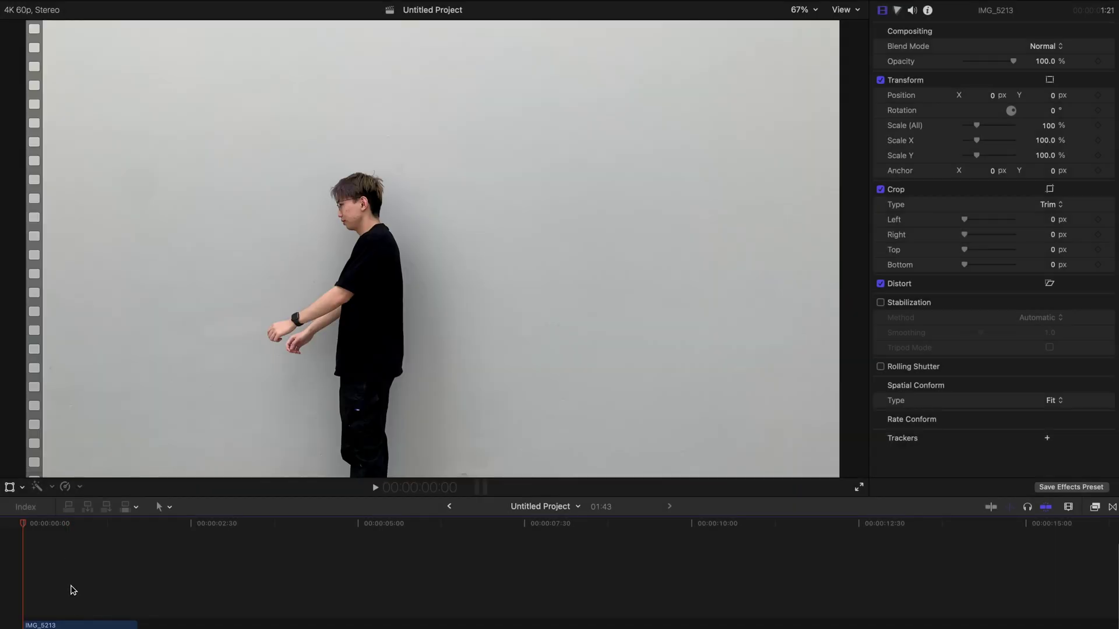
Select the IMG_5213 jumping clip as the spot for the Basic Title.
{"action": "left_click", "coordinate": [73, 625]}
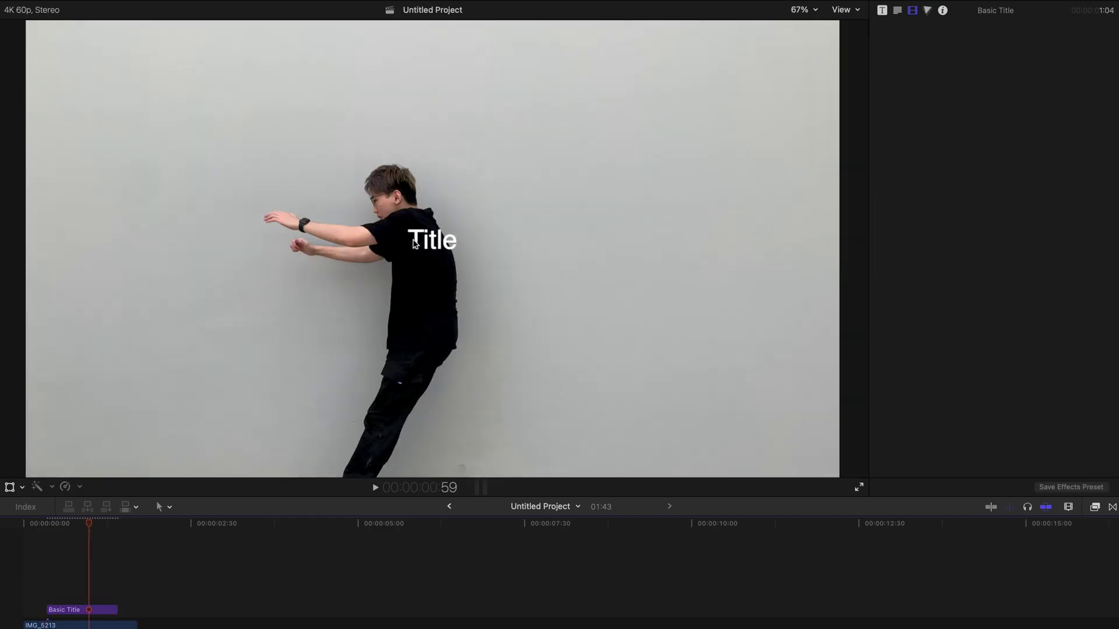
Replace the placeholder with 'Jump Backwards' and move it low, beneath the figure.
{"action": "left_click_drag", "start_coordinate": [432, 244], "coordinate": [395, 394]}
{"action": "double_click", "coordinate": [395, 393]}
{"action": "key", "text": "BackSpace"}
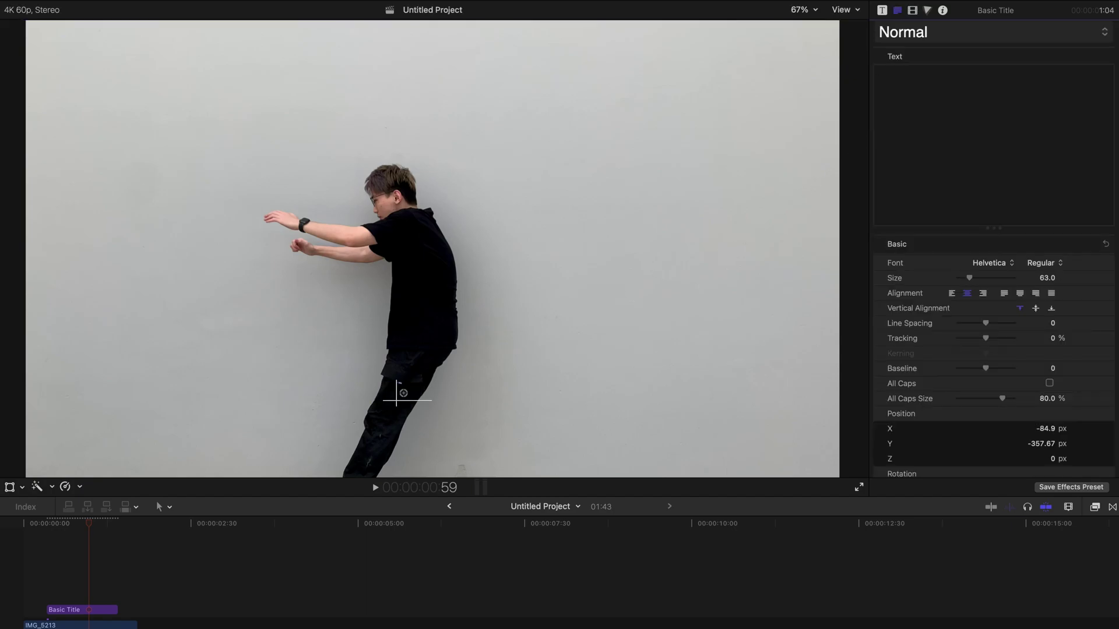
{"action": "type", "text": "Jump "}
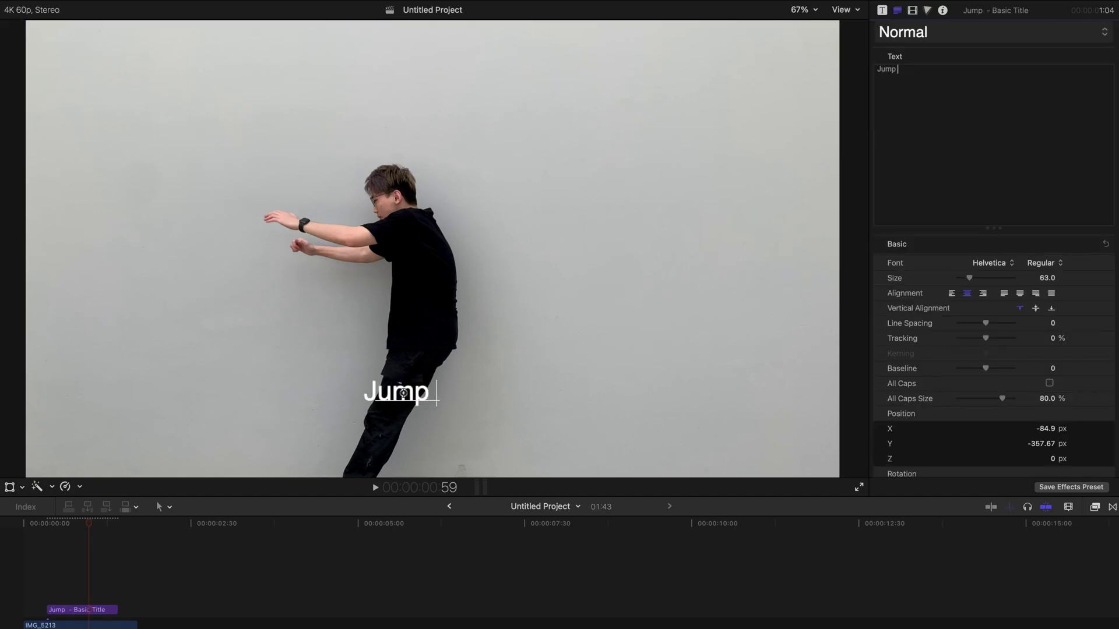
{"action": "type", "text": "Backwards"}
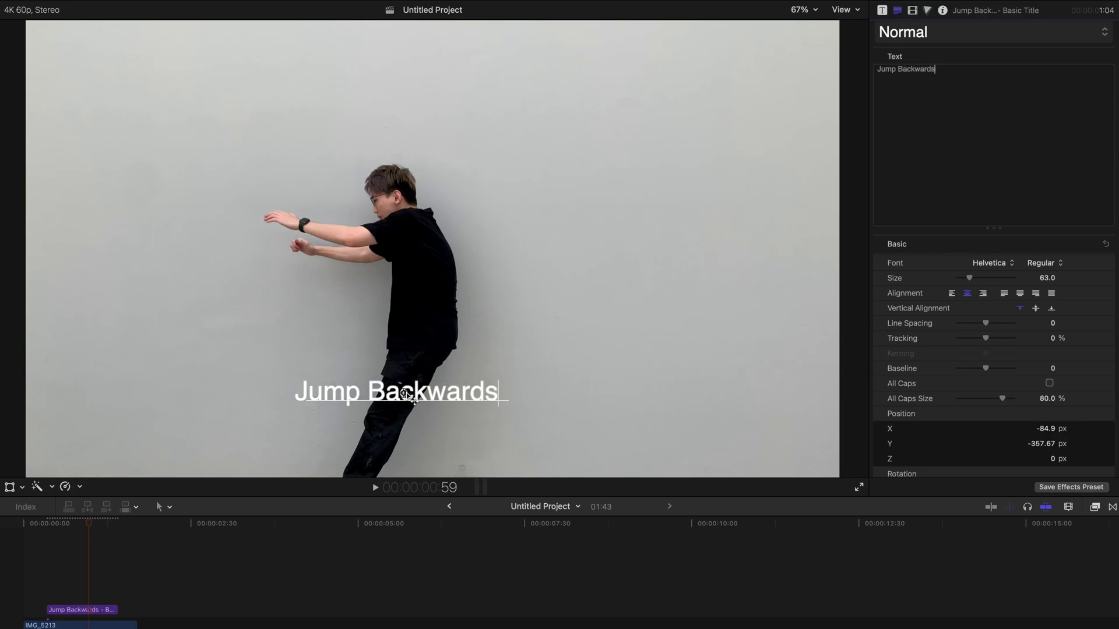
{"action": "left_click_drag", "start_coordinate": [406, 394], "coordinate": [413, 418]}
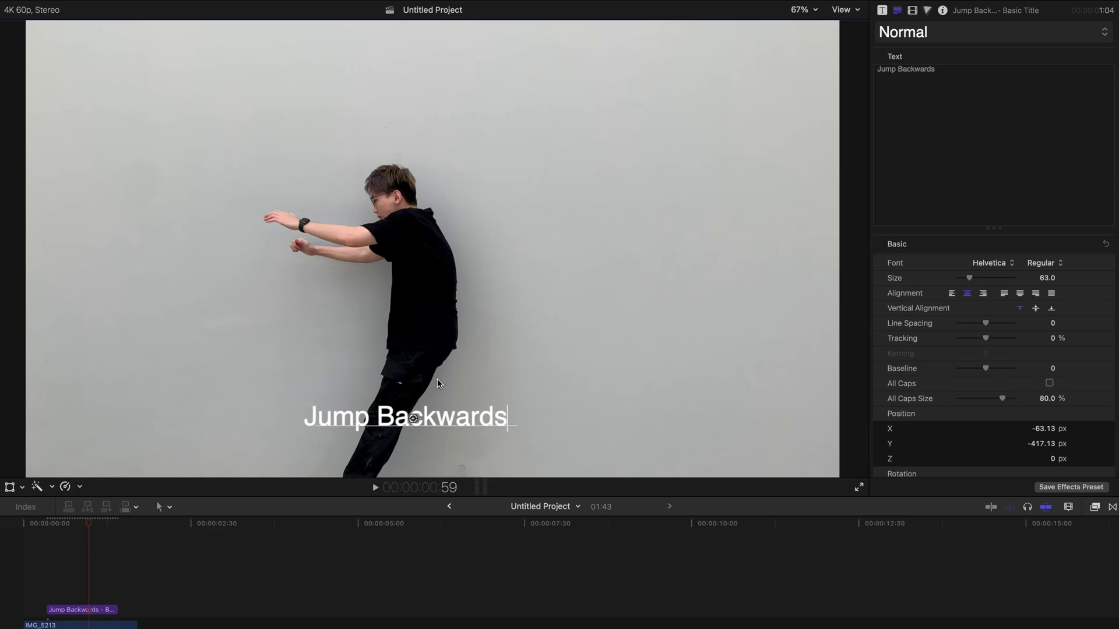
Play the timeline from the start to preview the title and check where it ends.
{"action": "left_click", "coordinate": [21, 526]}
{"action": "key", "text": "space"}
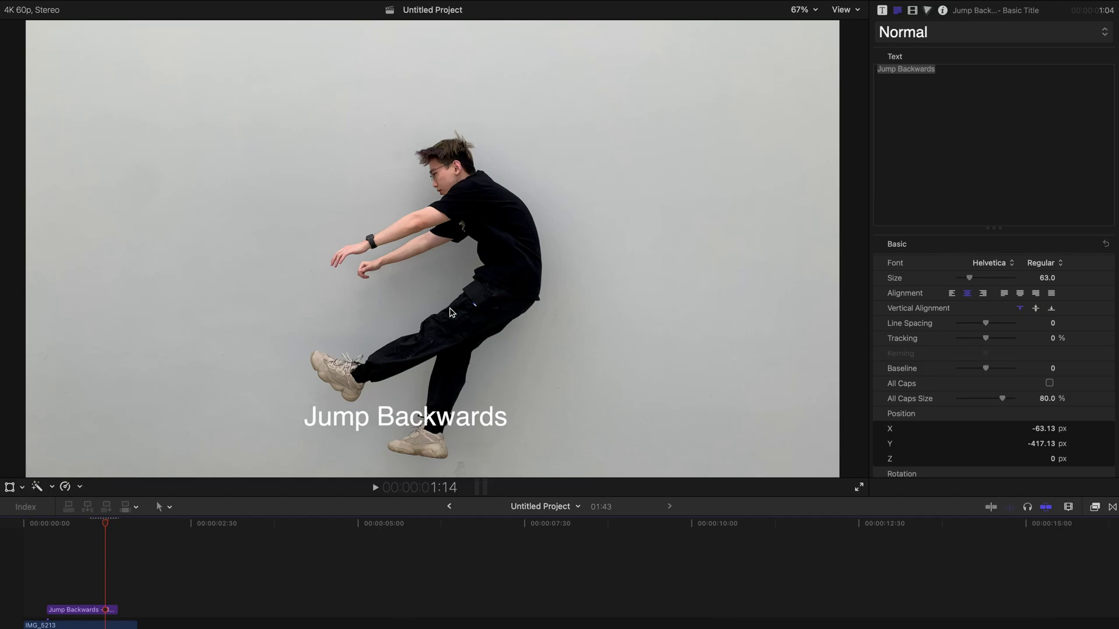
{"action": "left_click", "coordinate": [105, 522]}
{"action": "mouse_move", "coordinate": [107, 523]}
{"action": "left_mouse_down"}
{"action": "mouse_move", "coordinate": [126, 523]}
{"action": "mouse_move", "coordinate": [97, 523]}
{"action": "left_mouse_up"}
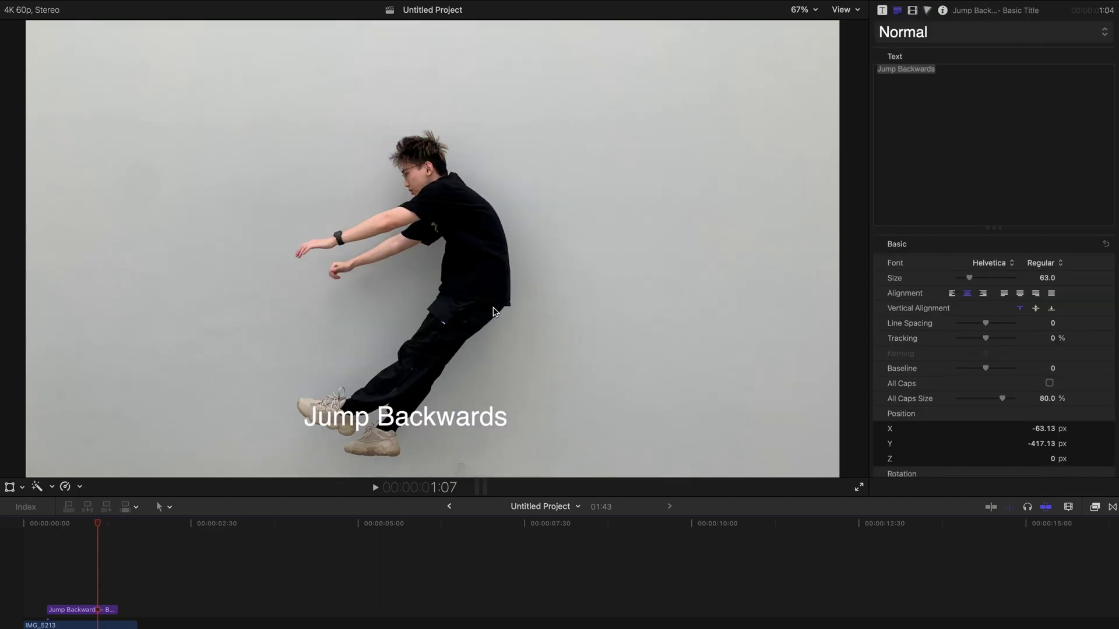
Place Arrows Element 01 above the Jump Backwards title and select the arrow clip.
{"action": "key", "text": "ctrl+super+1"}
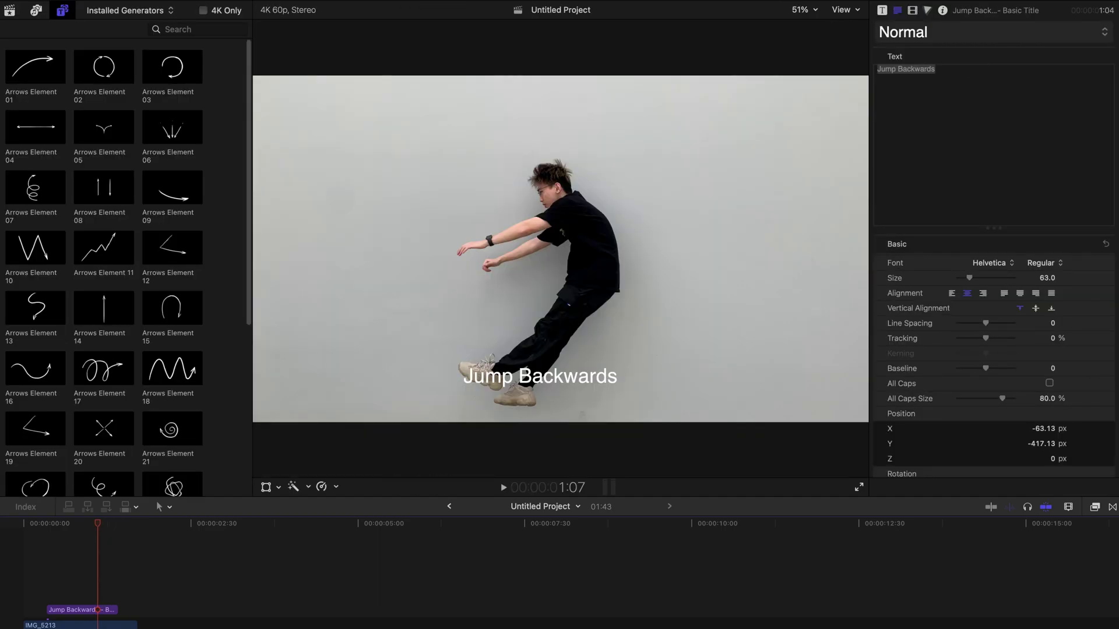
{"action": "left_click", "coordinate": [23, 56]}
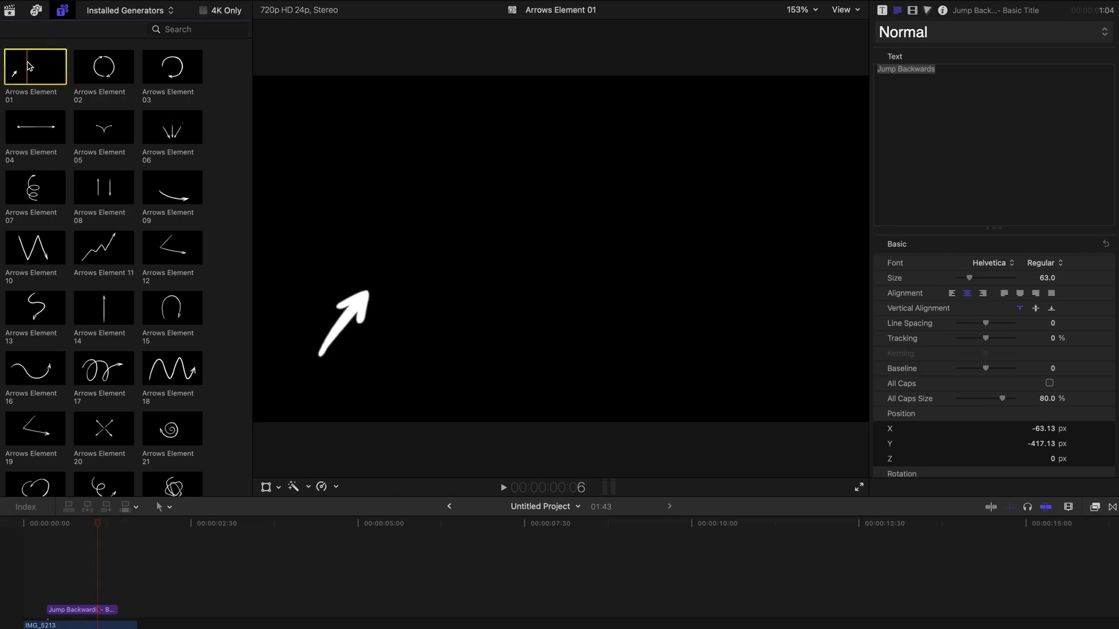
{"action": "left_click_drag", "start_coordinate": [29, 66], "coordinate": [54, 568]}
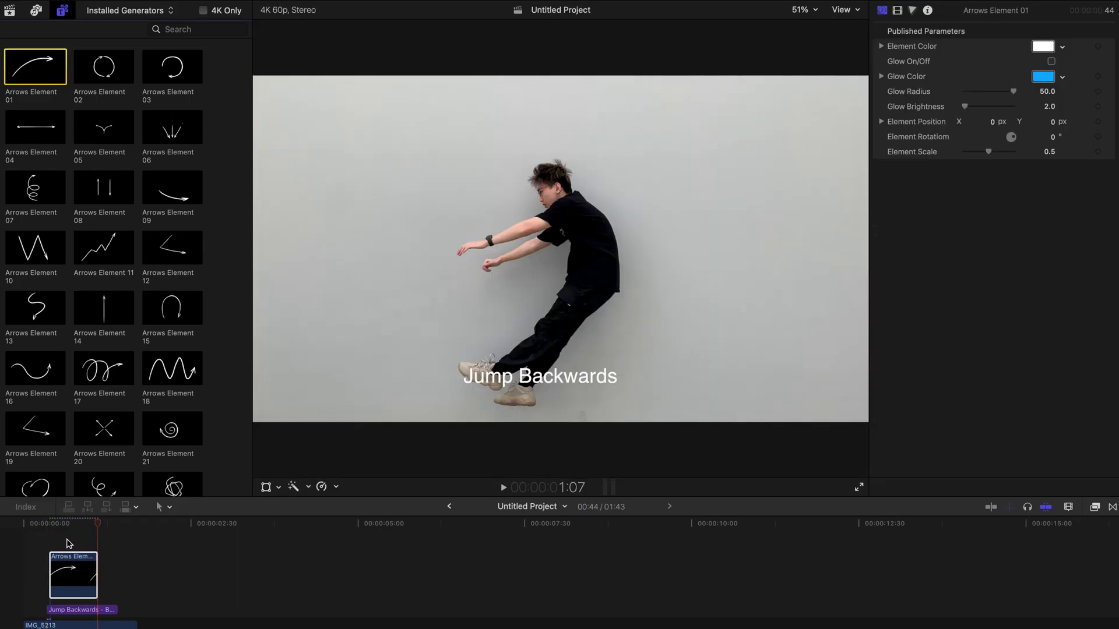
{"action": "left_click", "coordinate": [66, 545]}
{"action": "key", "text": "ctrl+super+1"}
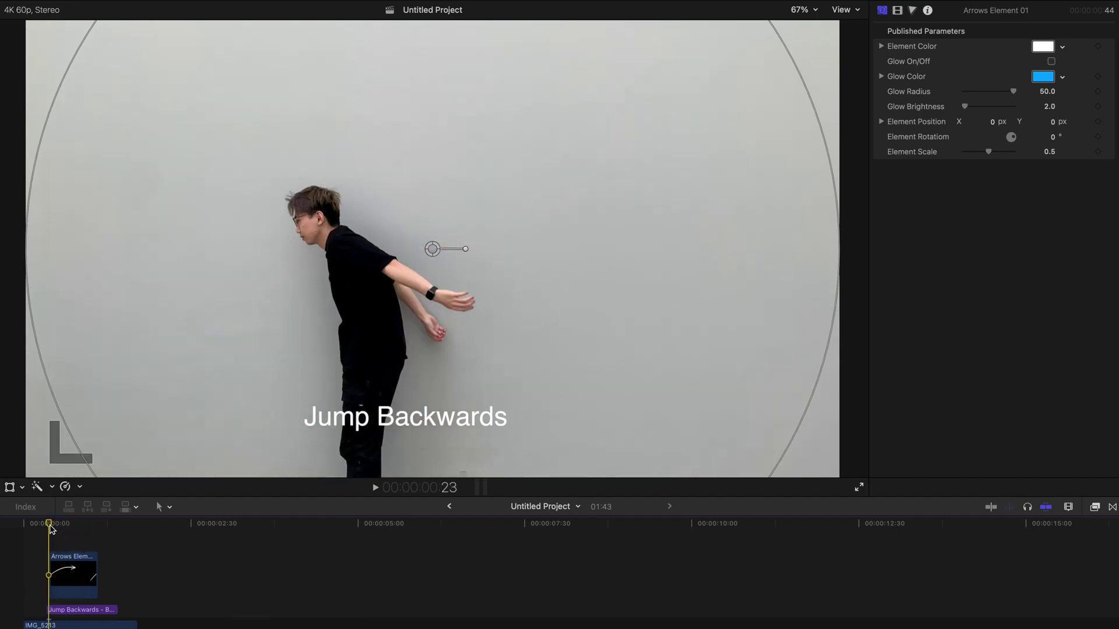
Play the edit from the beginning to check the arrow's placement.
{"action": "key", "text": "space"}
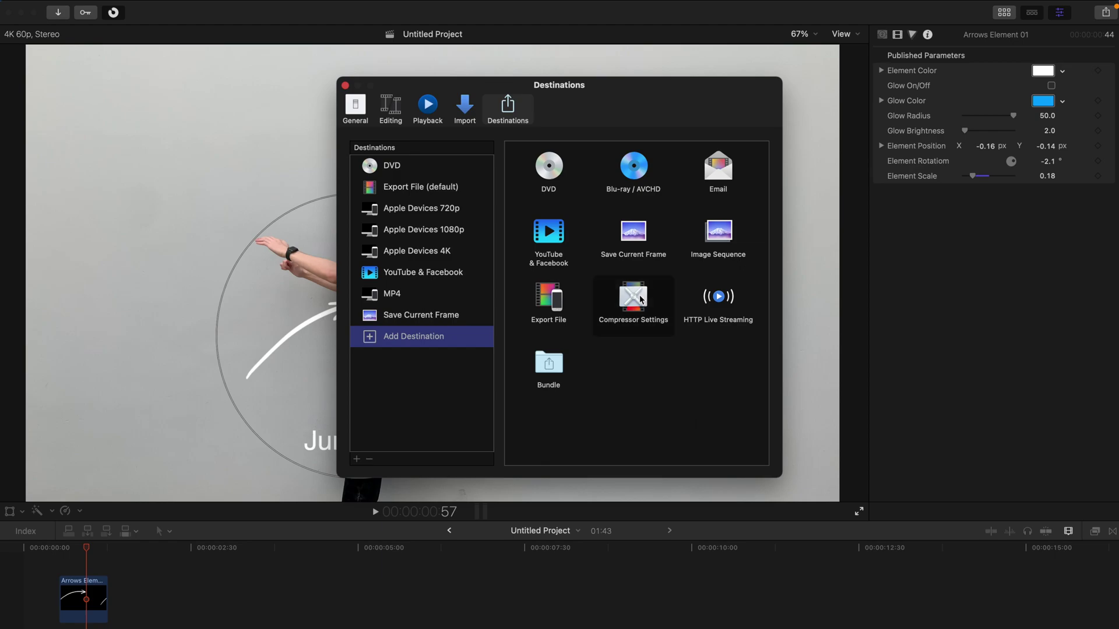
Add a Compressor Settings destination using the Motion Graphics 'Animated Image (Large)' preset.
{"action": "left_click_drag", "start_coordinate": [641, 300], "coordinate": [385, 208]}
{"action": "left_click", "coordinate": [381, 205]}
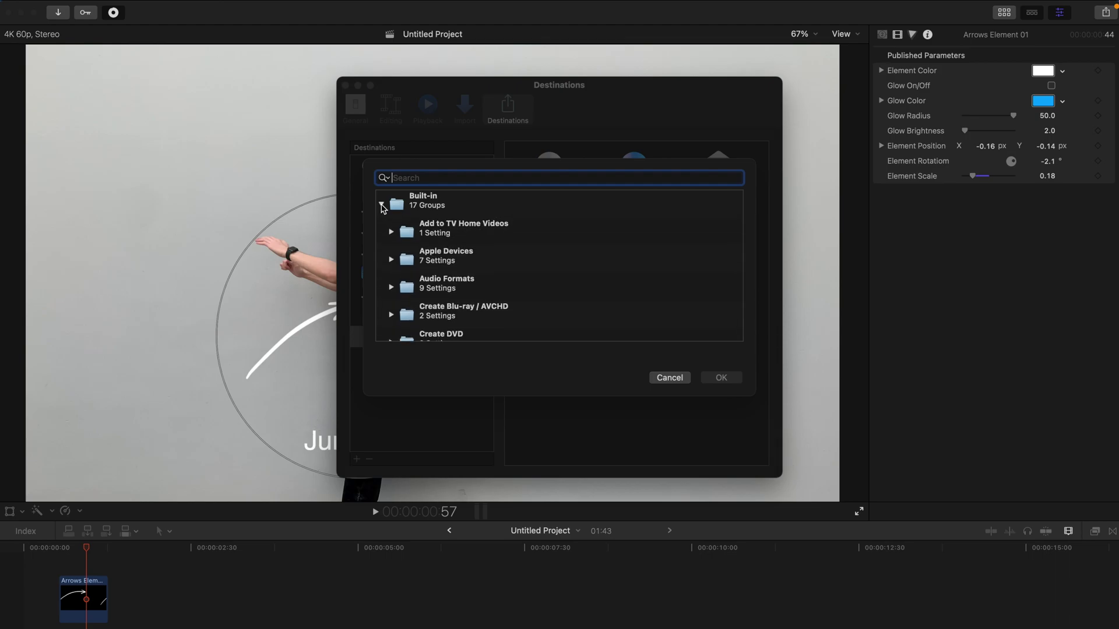
{"action": "scroll", "coordinate": [429, 247], "scroll_direction": "down", "scroll_amount": 4}
{"action": "double_click", "coordinate": [432, 275]}
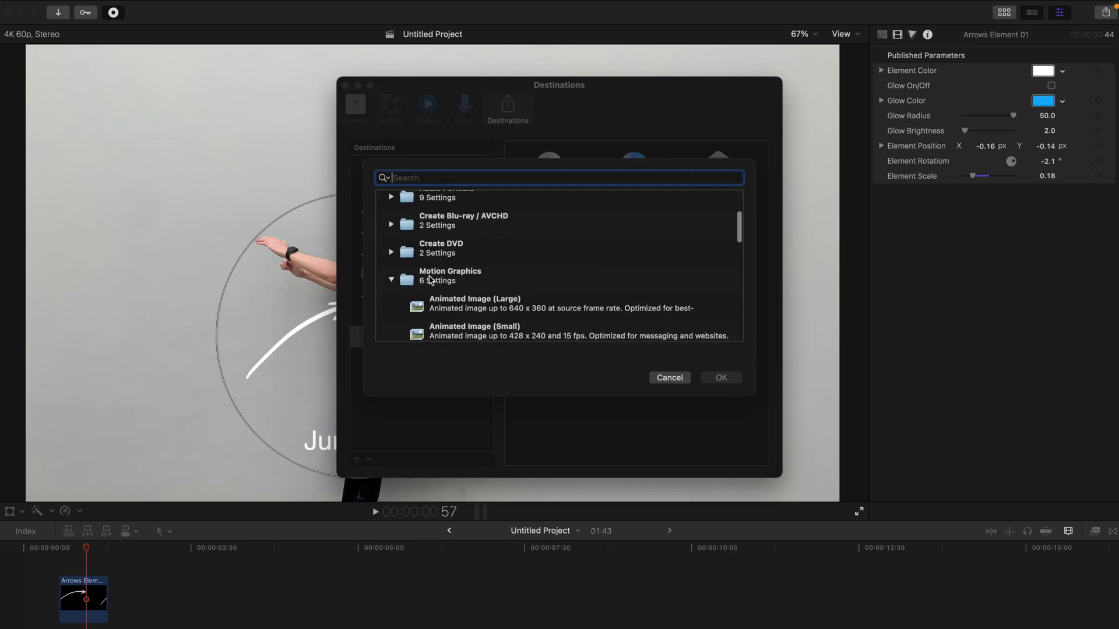
{"action": "left_click", "coordinate": [392, 276]}
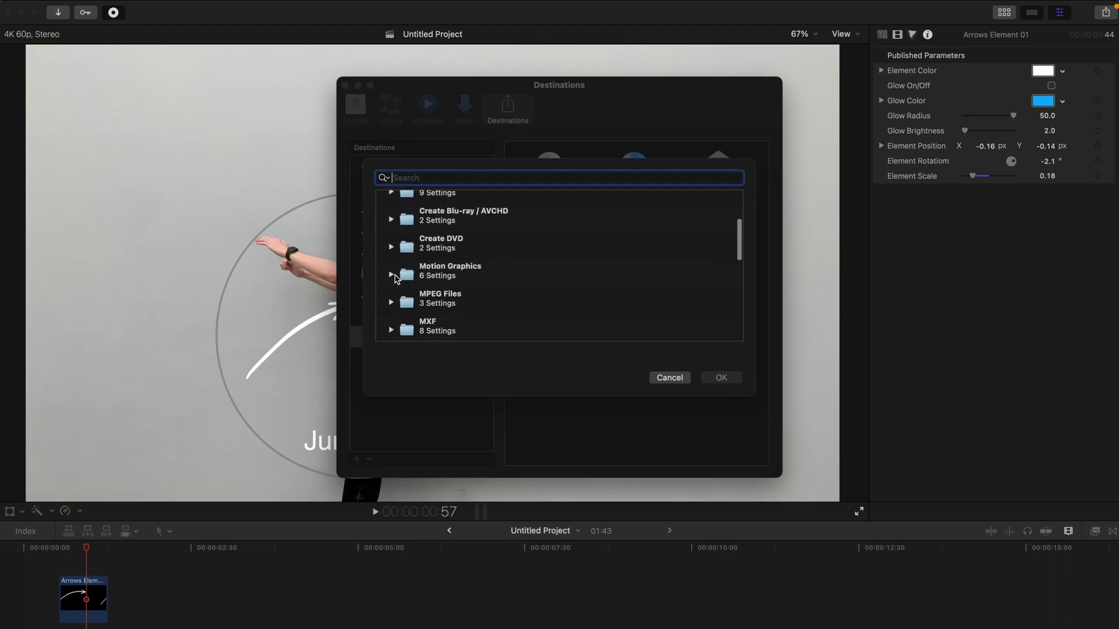
{"action": "left_click", "coordinate": [393, 276]}
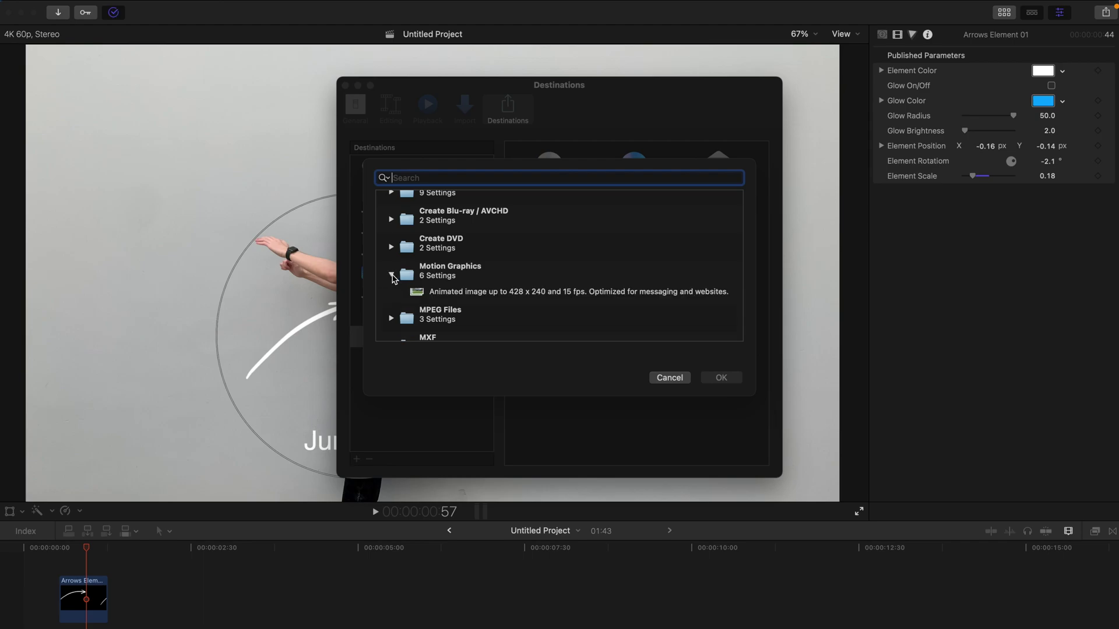
{"action": "scroll", "coordinate": [451, 248], "scroll_direction": "down", "scroll_amount": 2}
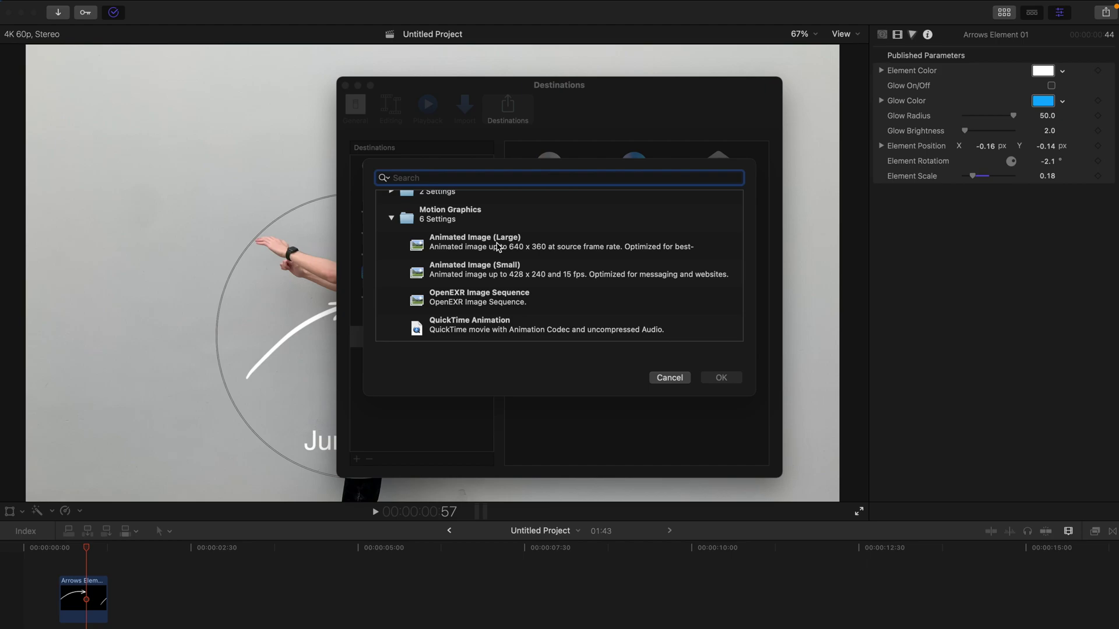
{"action": "left_click", "coordinate": [505, 247]}
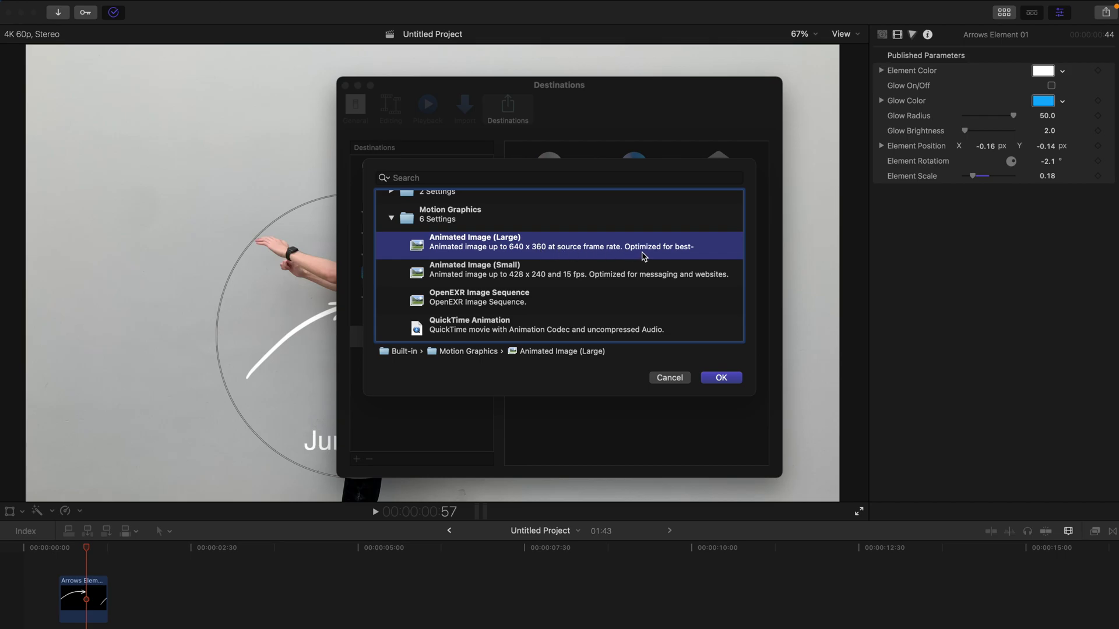
{"action": "left_click", "coordinate": [720, 377]}
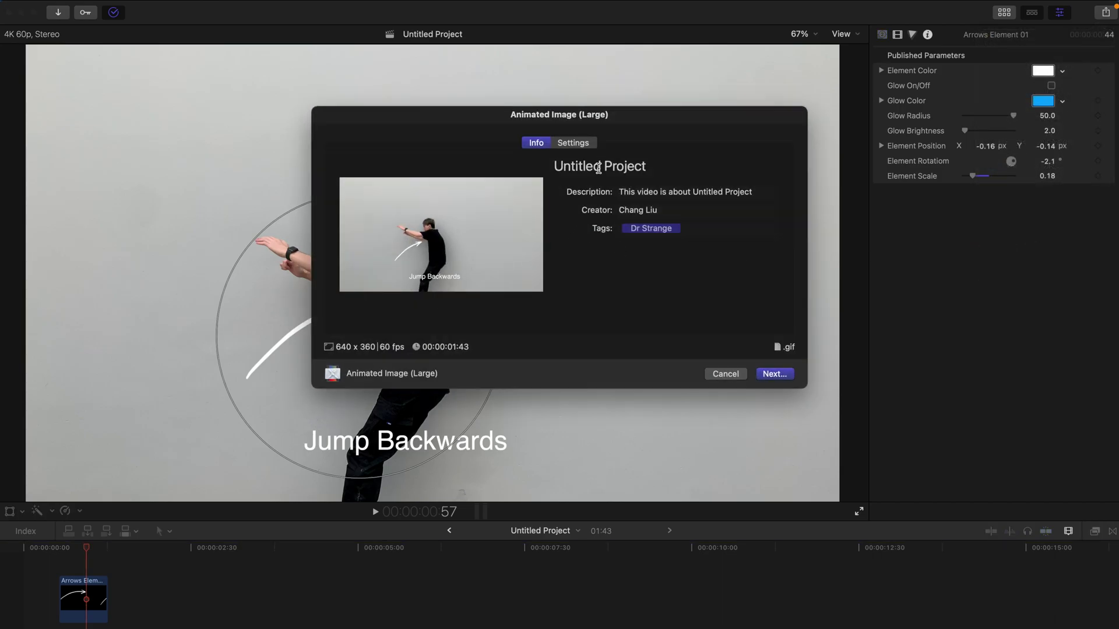
Retitle the export 'Jump' and save it as Jump.gif.
{"action": "left_click", "coordinate": [667, 161]}
{"action": "triple_click", "coordinate": [666, 163]}
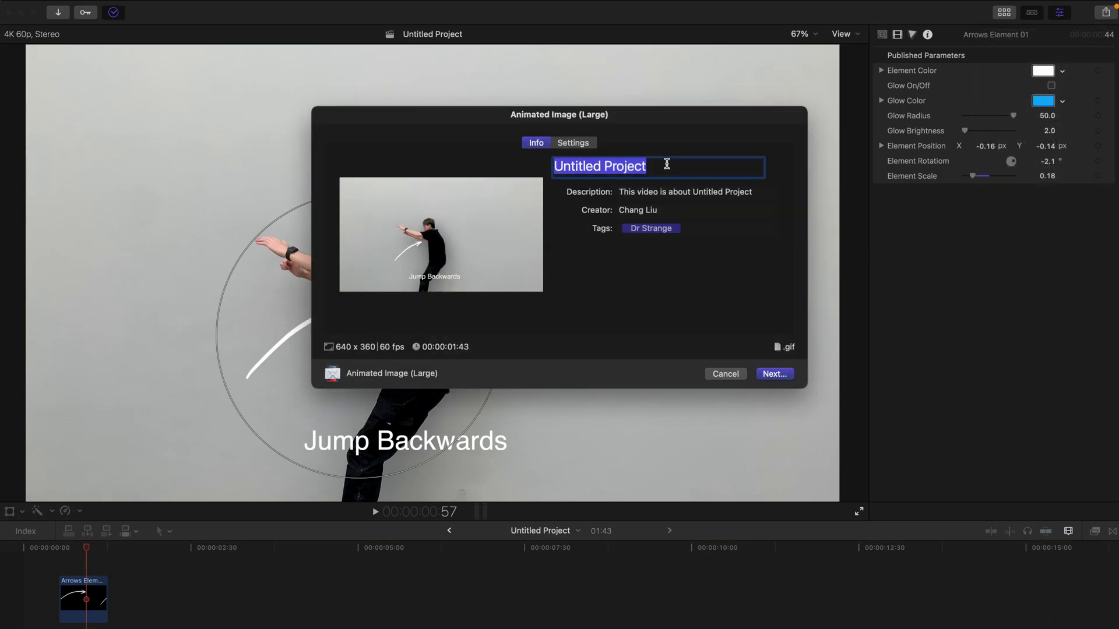
{"action": "type", "text": "Jump"}
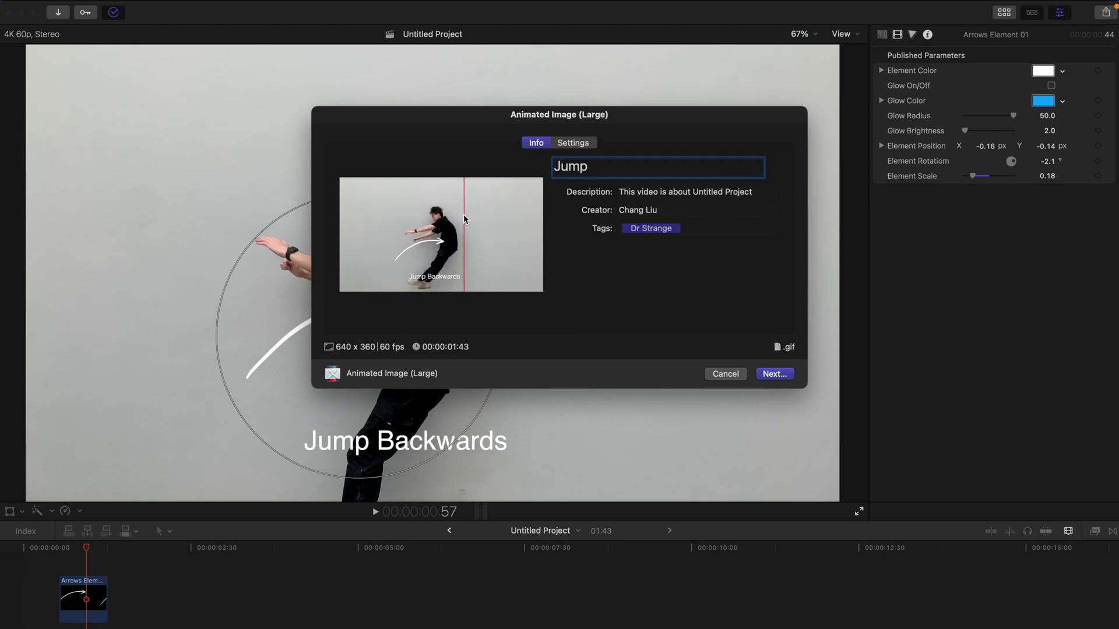
{"action": "left_click", "coordinate": [775, 376]}
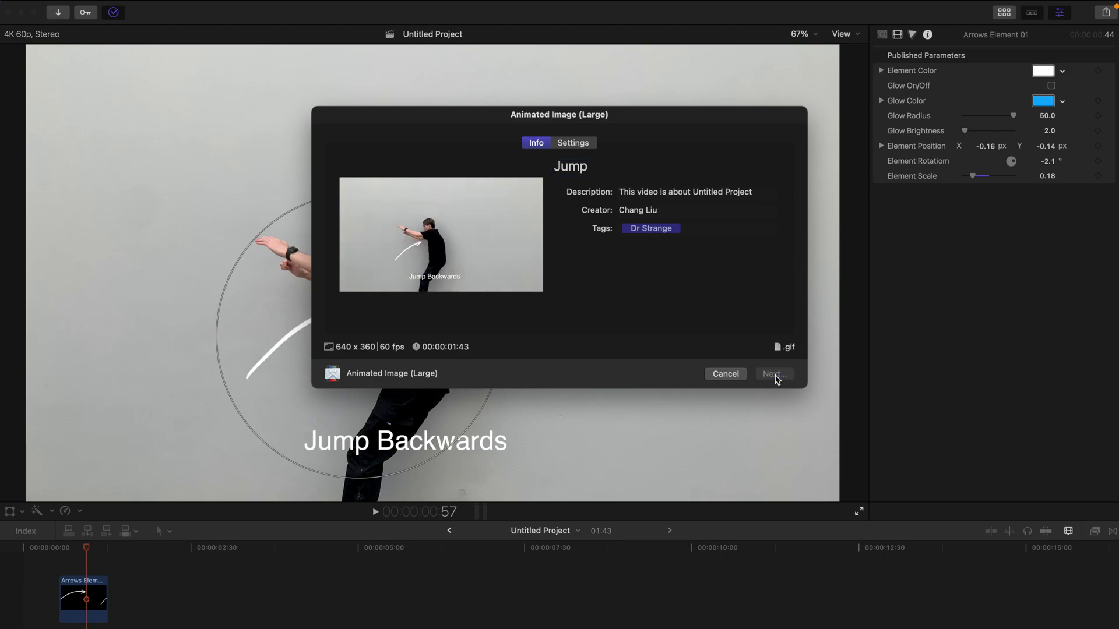
{"action": "left_click", "coordinate": [777, 385]}
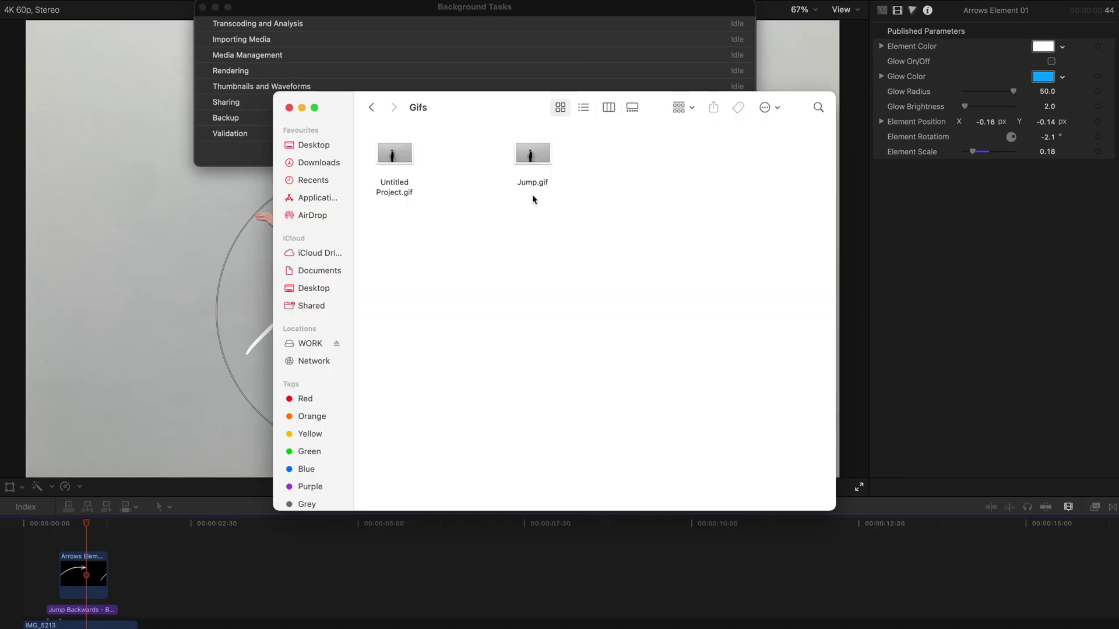
Preview Jump.gif in Quick Look, then resume playback of the CLips project.
{"action": "left_click", "coordinate": [531, 155]}
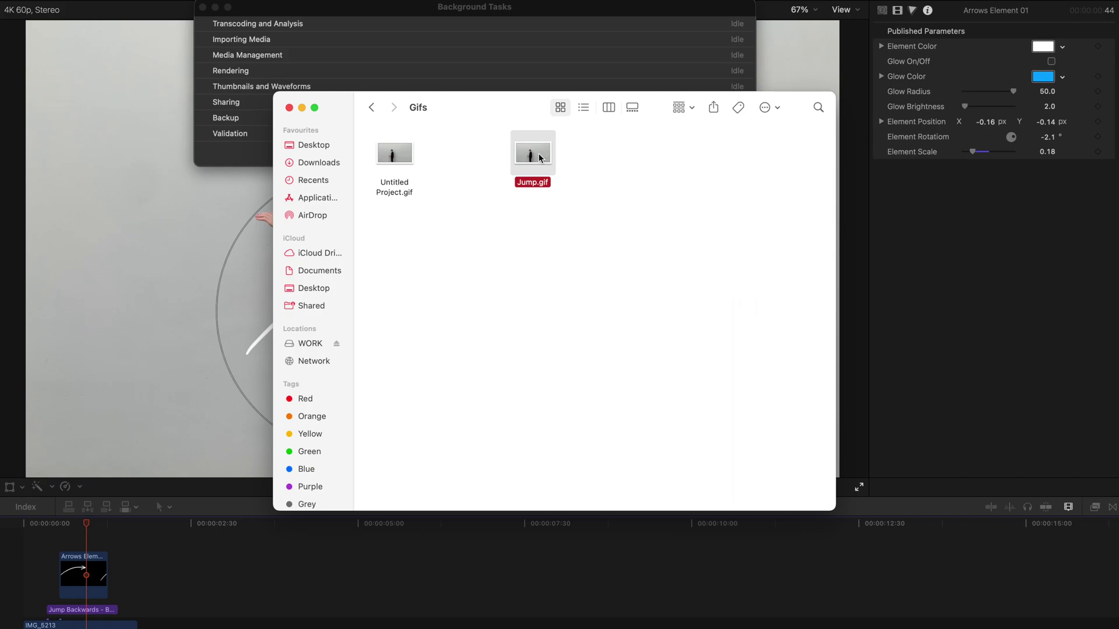
{"action": "key", "text": "space"}
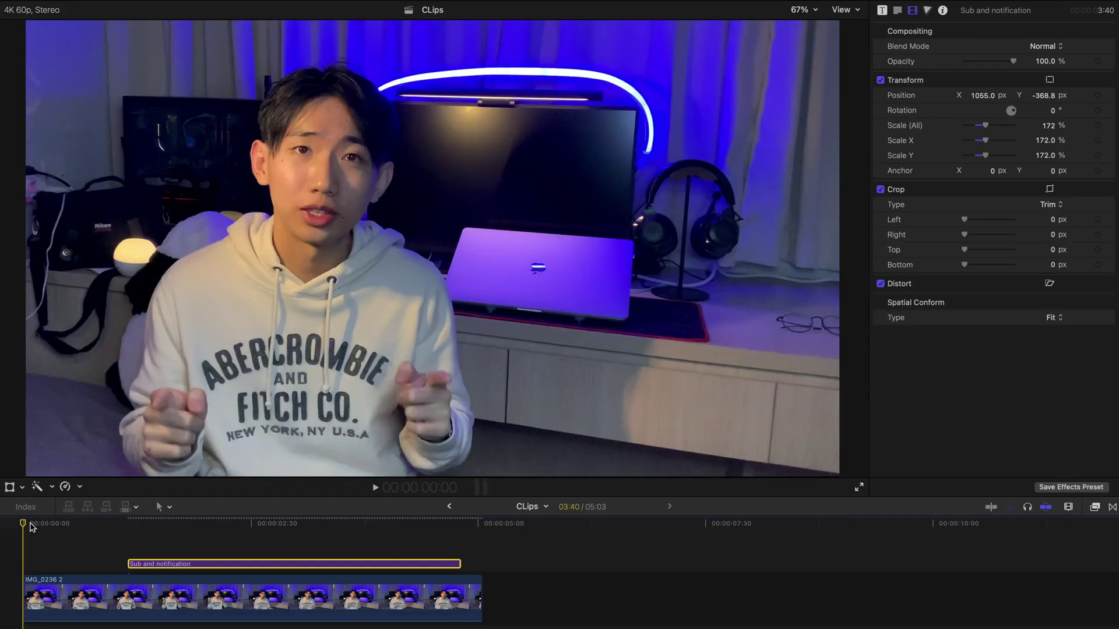
{"action": "key", "text": "space"}
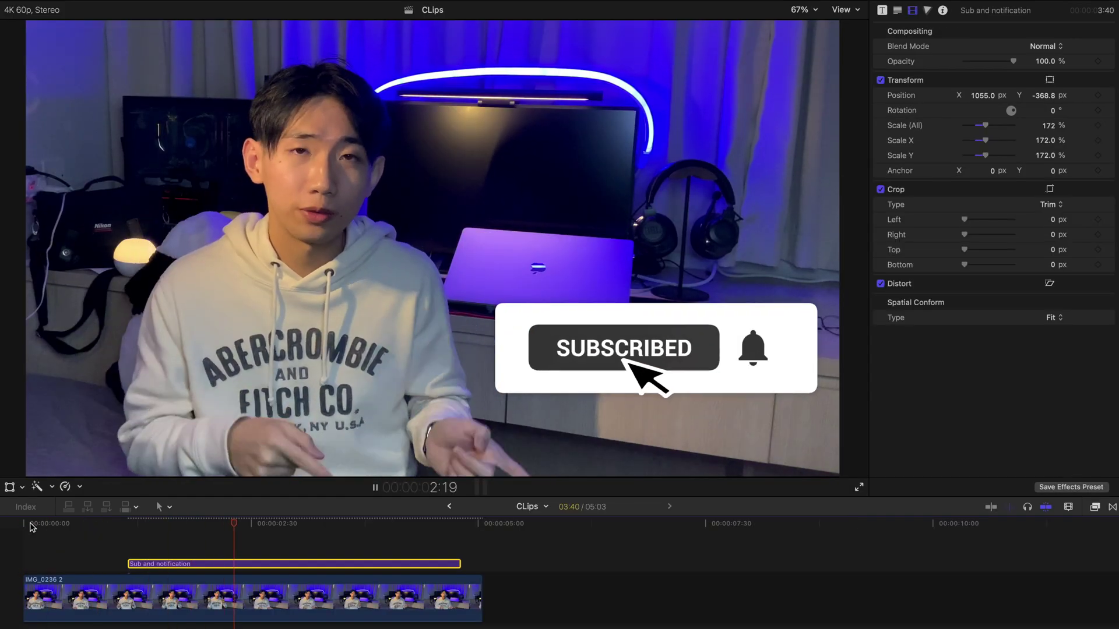
Stop playback and share CLips as Animated Image (Large), titled and saved as Sub.gif.
{"action": "key", "text": "space"}
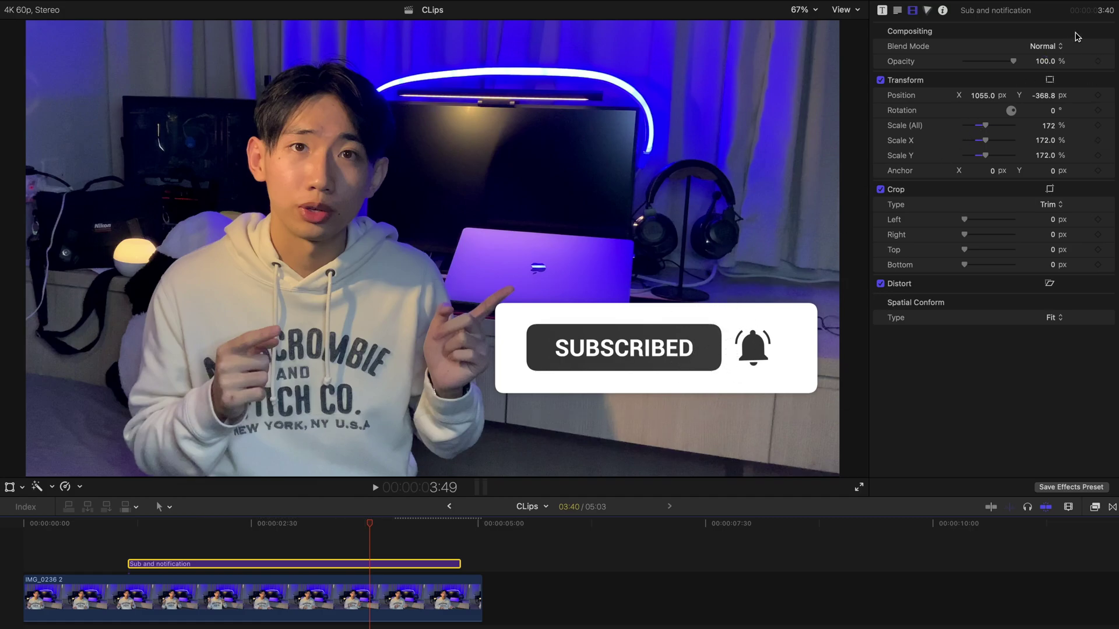
{"action": "left_click", "coordinate": [1100, 3]}
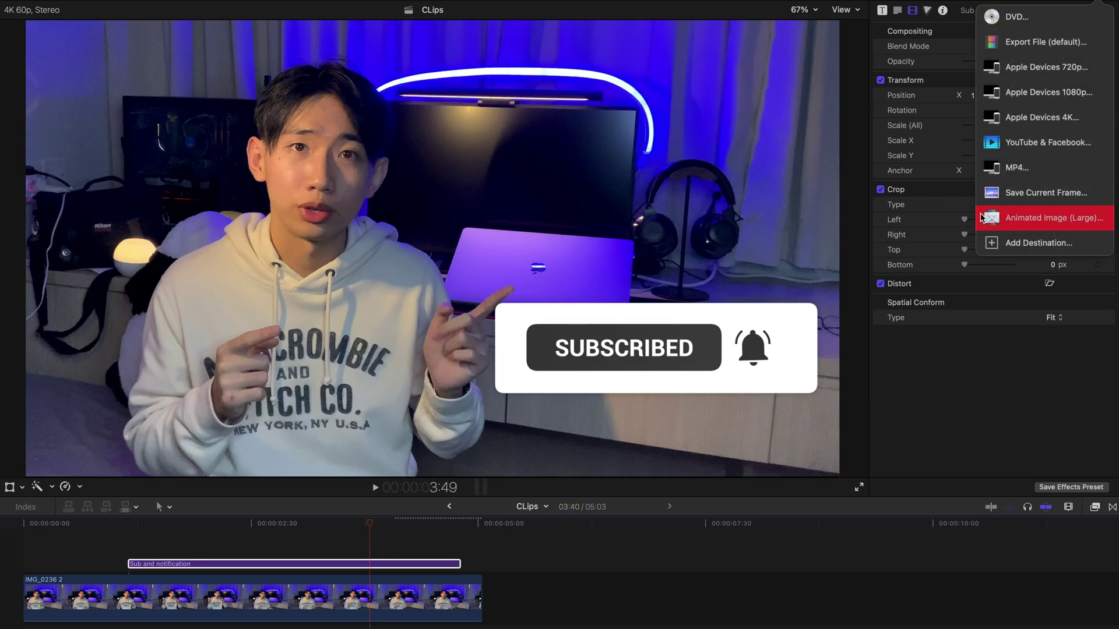
{"action": "left_click", "coordinate": [982, 218]}
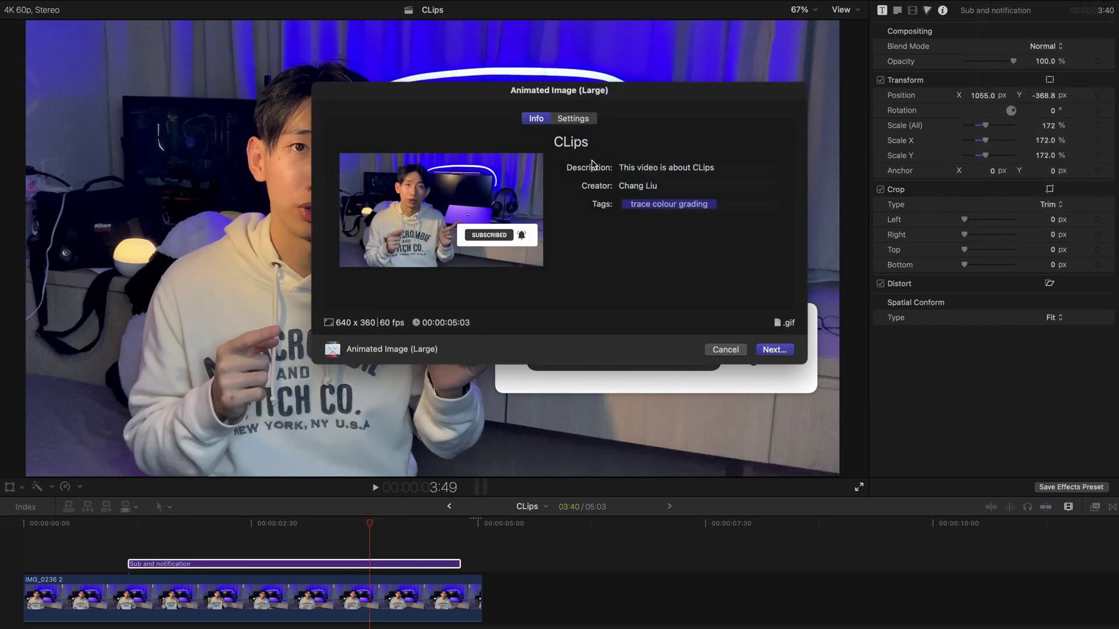
{"action": "left_click", "coordinate": [595, 147]}
{"action": "type", "text": "Sub"}
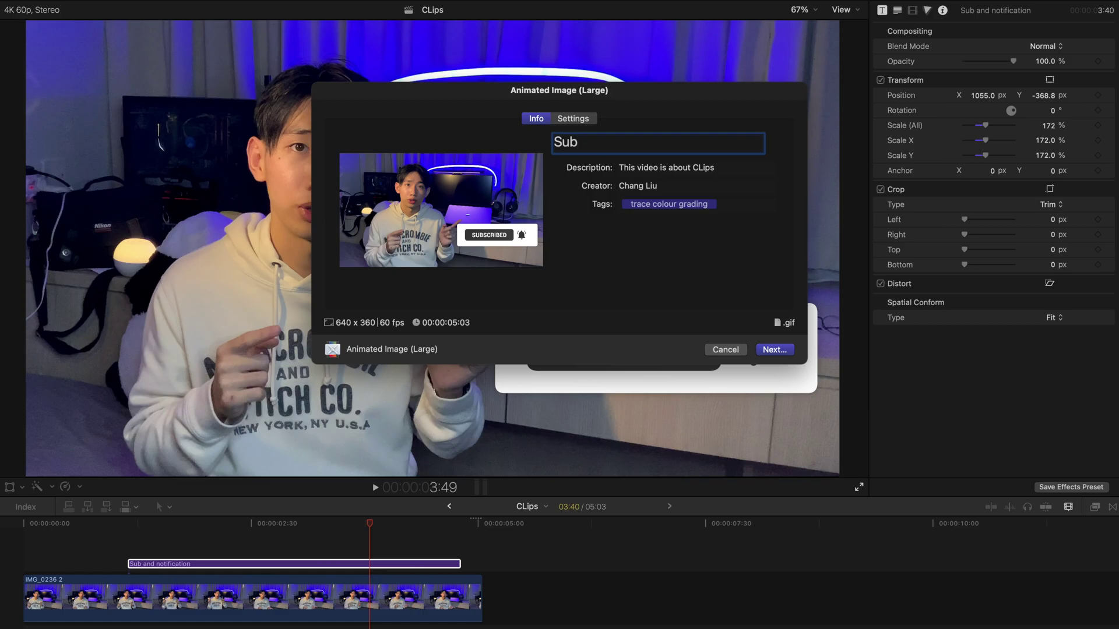
{"action": "key", "text": "Return"}
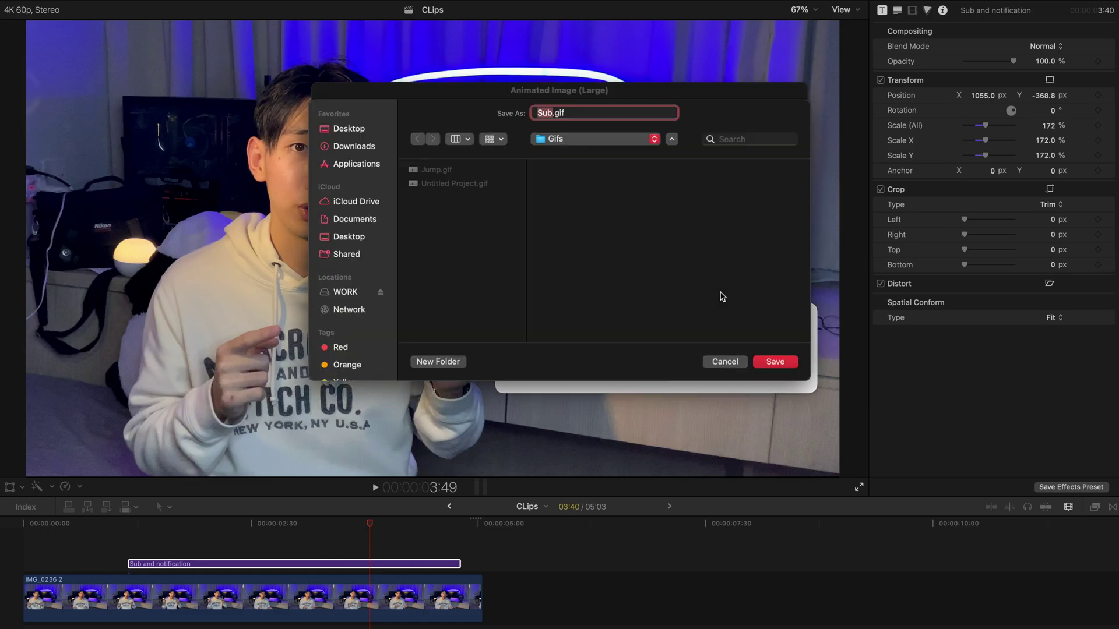
{"action": "left_click", "coordinate": [775, 361]}
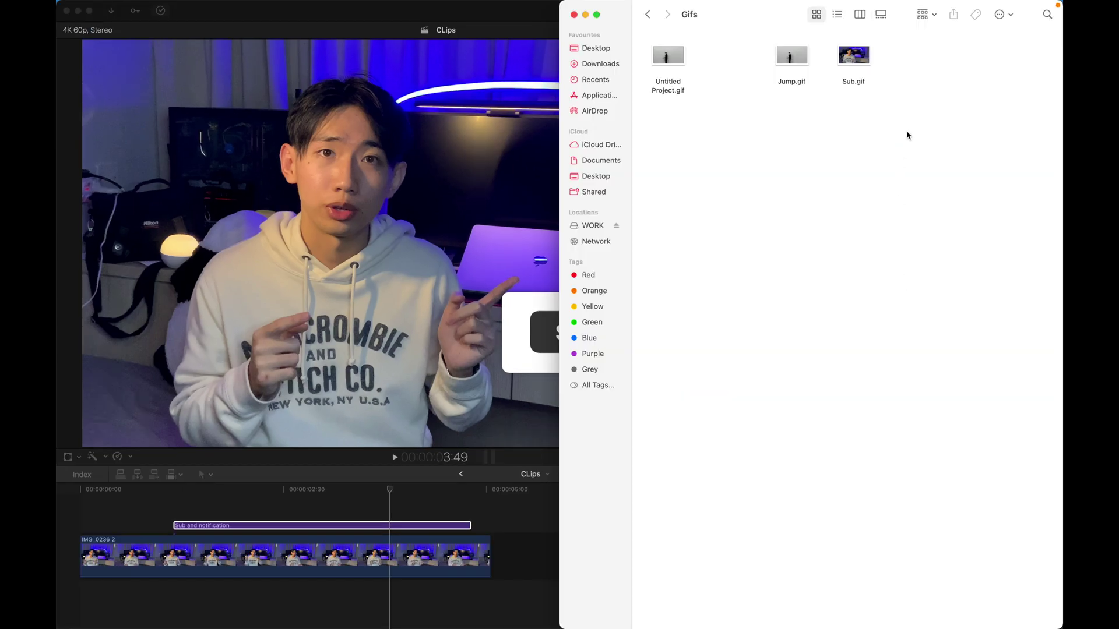
Select Sub.gif in the Gifs folder and play it in Quick Look.
{"action": "left_click", "coordinate": [871, 62]}
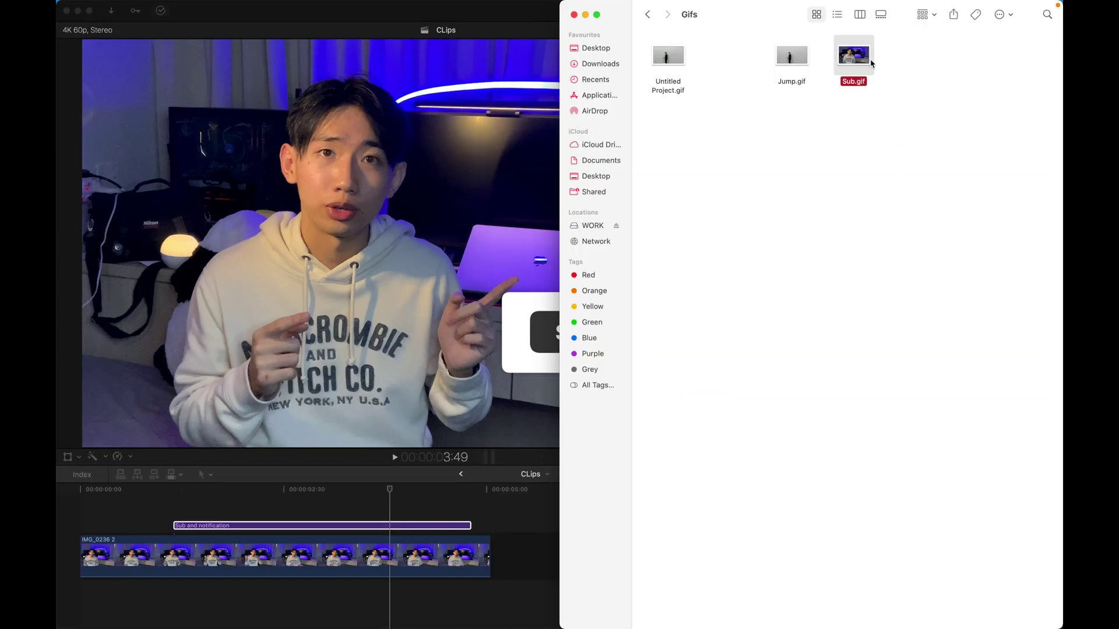
{"action": "key", "text": "space"}
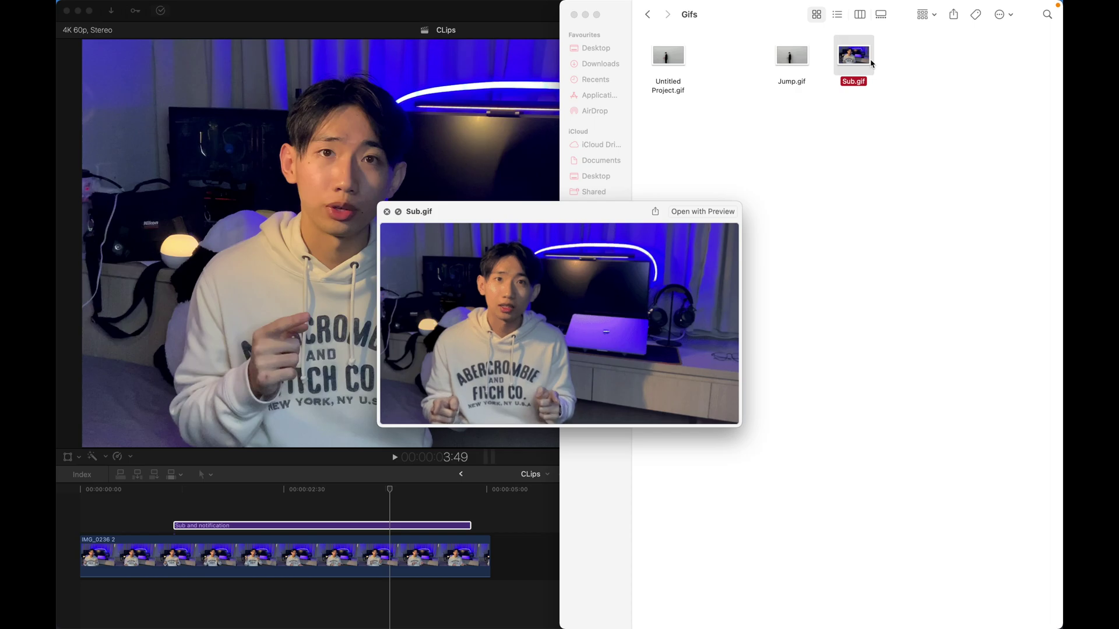